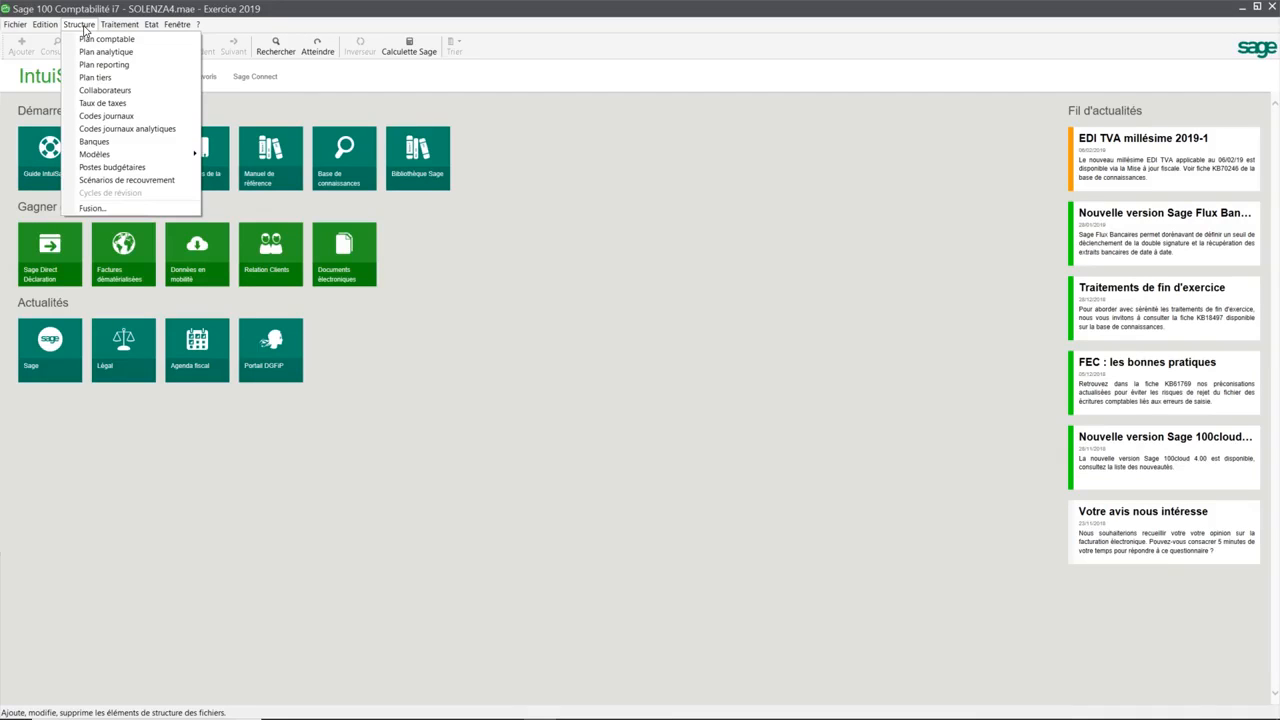
# - Create a new subscription template (Modèle d'abonnement) titled ABONNEMENT ORANGE
pyautogui.moveTo(88, 159)
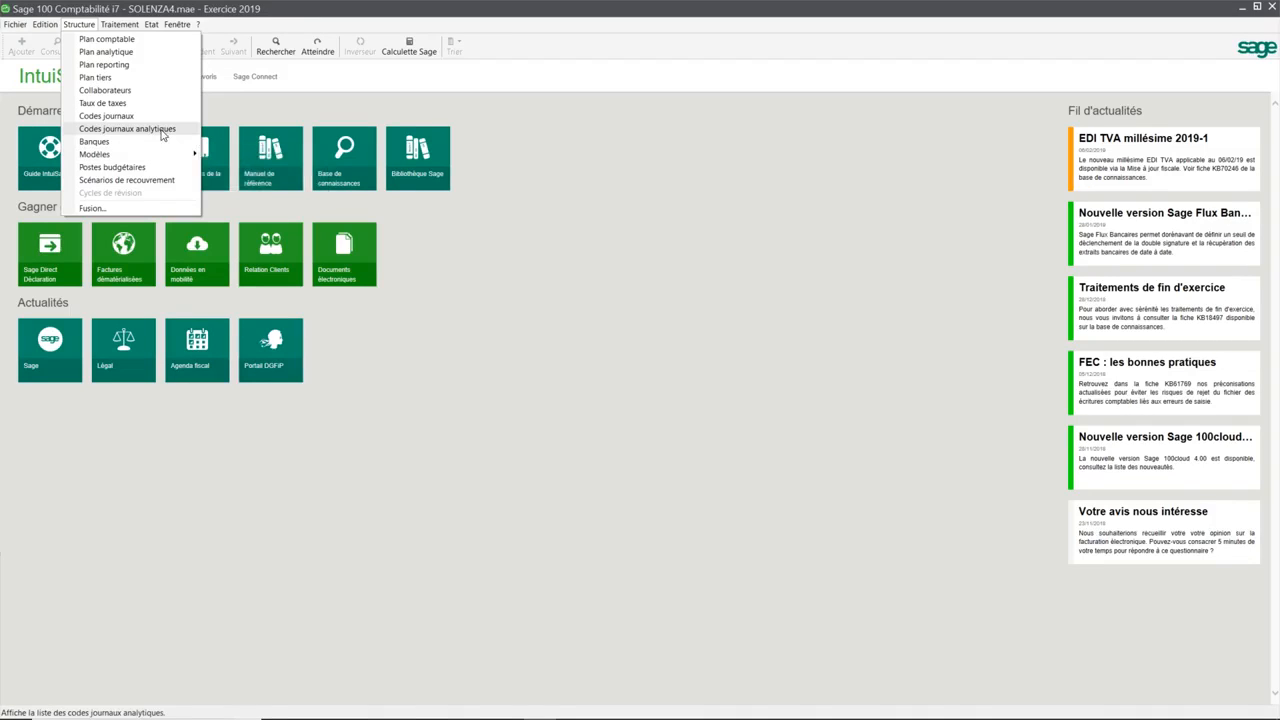
pyautogui.moveTo(160, 154)
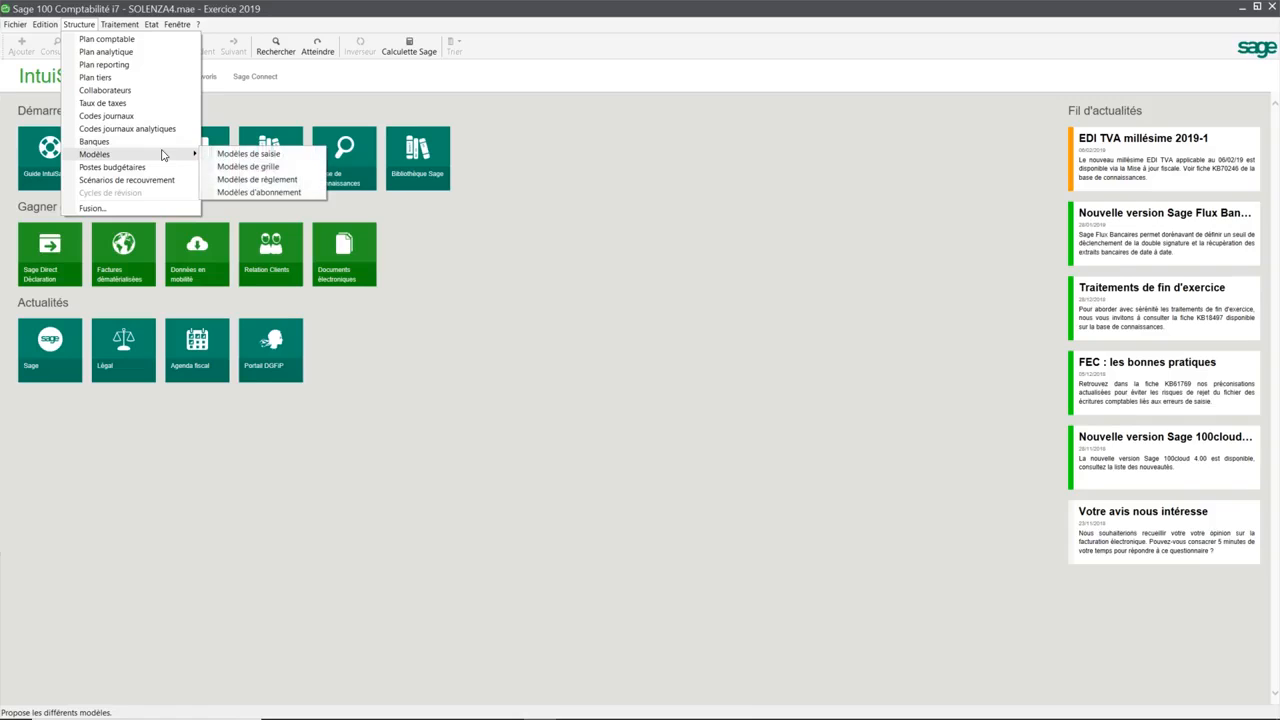
pyautogui.click(235, 193)
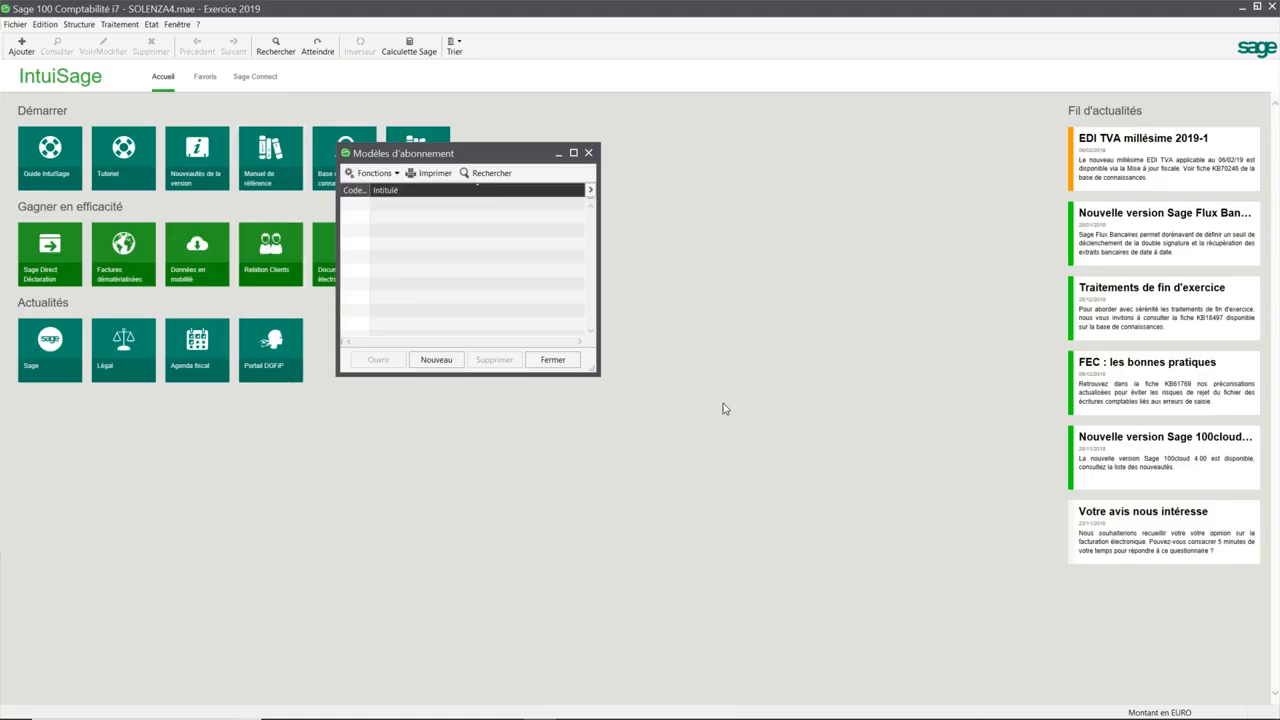
pyautogui.click(433, 363)
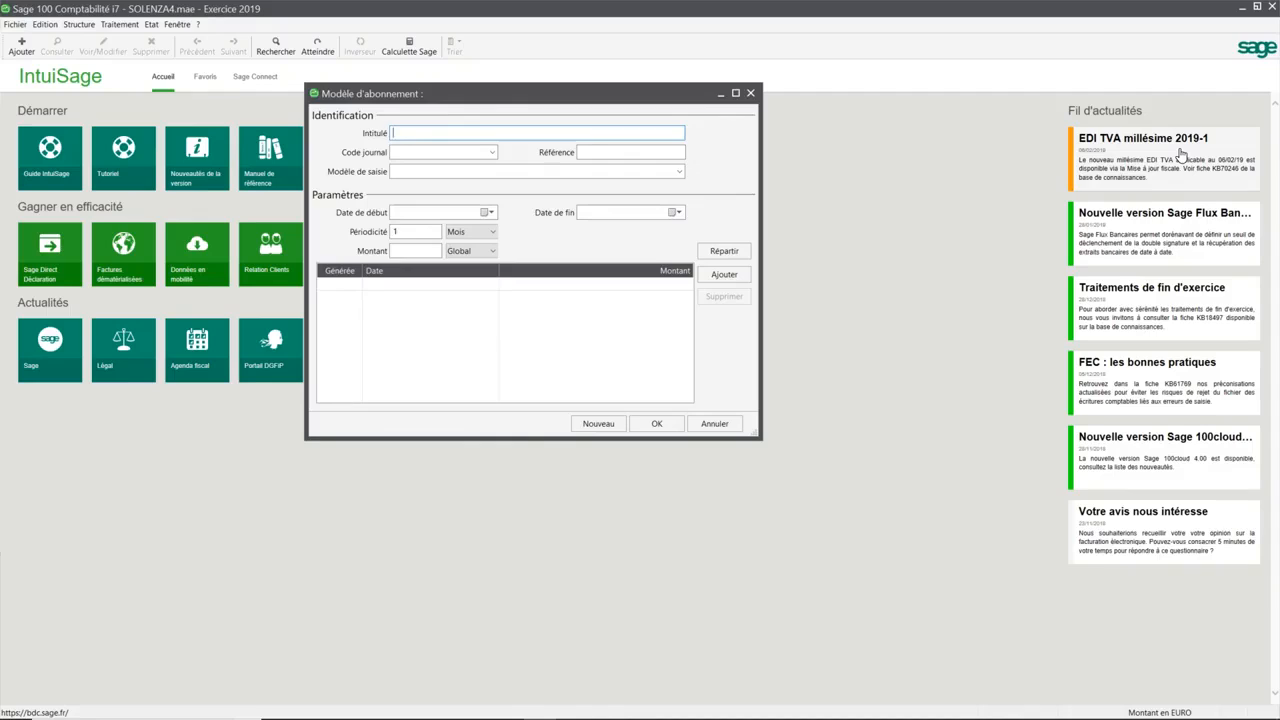
pyautogui.write('ABONNEMENT ORANGE')
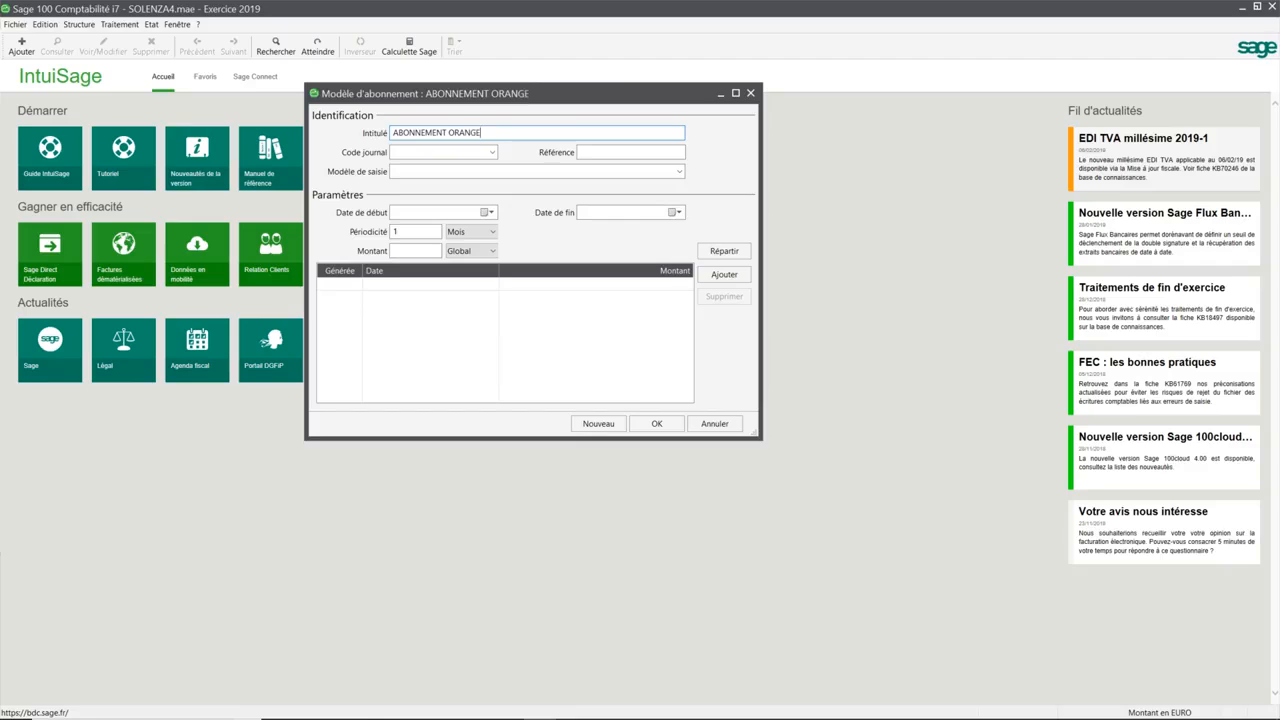
# - Complete the template's identification with journal code ACH, reference ABO ORANGE and the ORANGE entry template
pyautogui.press('Tab')
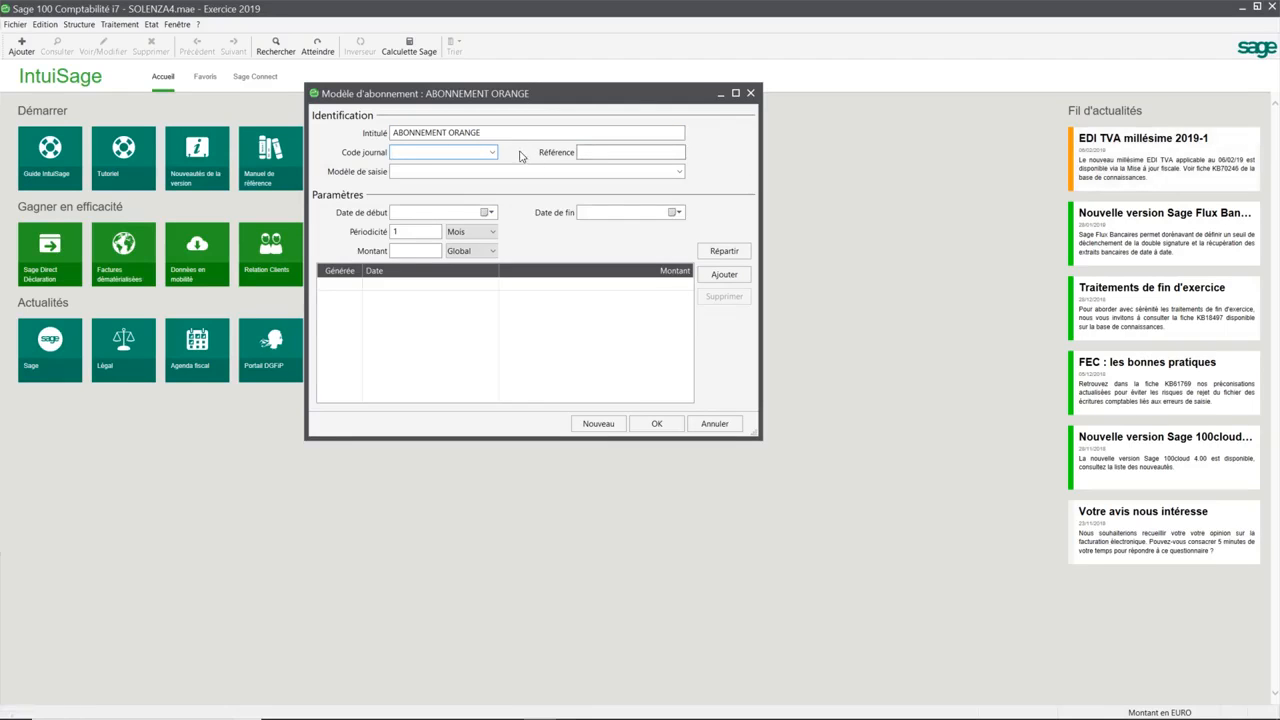
pyautogui.hotkey('alt', 'Down')
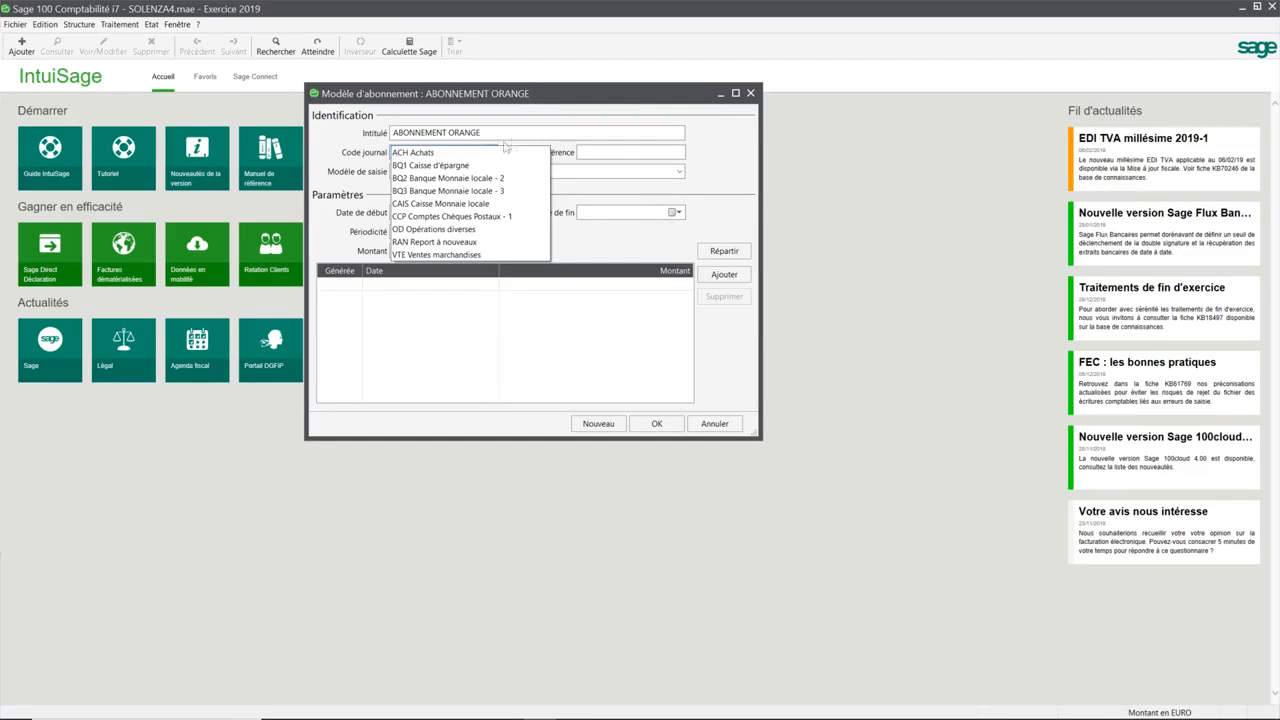
pyautogui.click(509, 150)
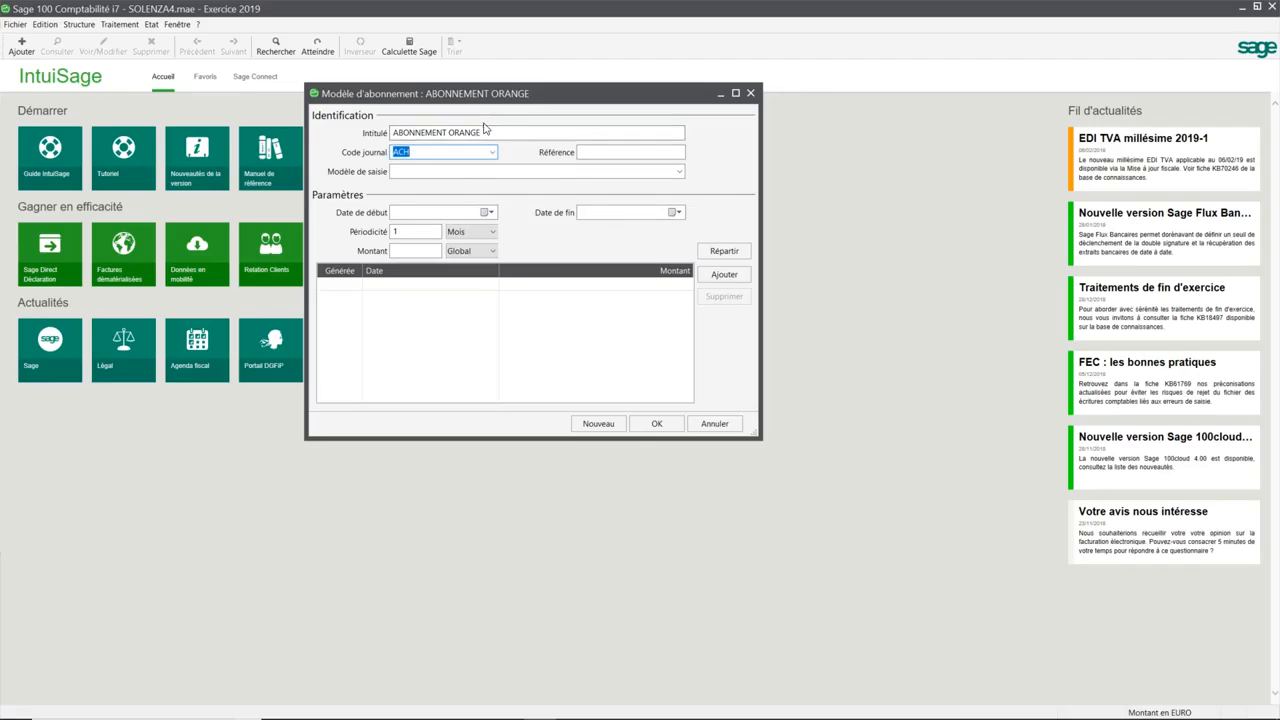
pyautogui.press('Tab')
pyautogui.write('ABO')
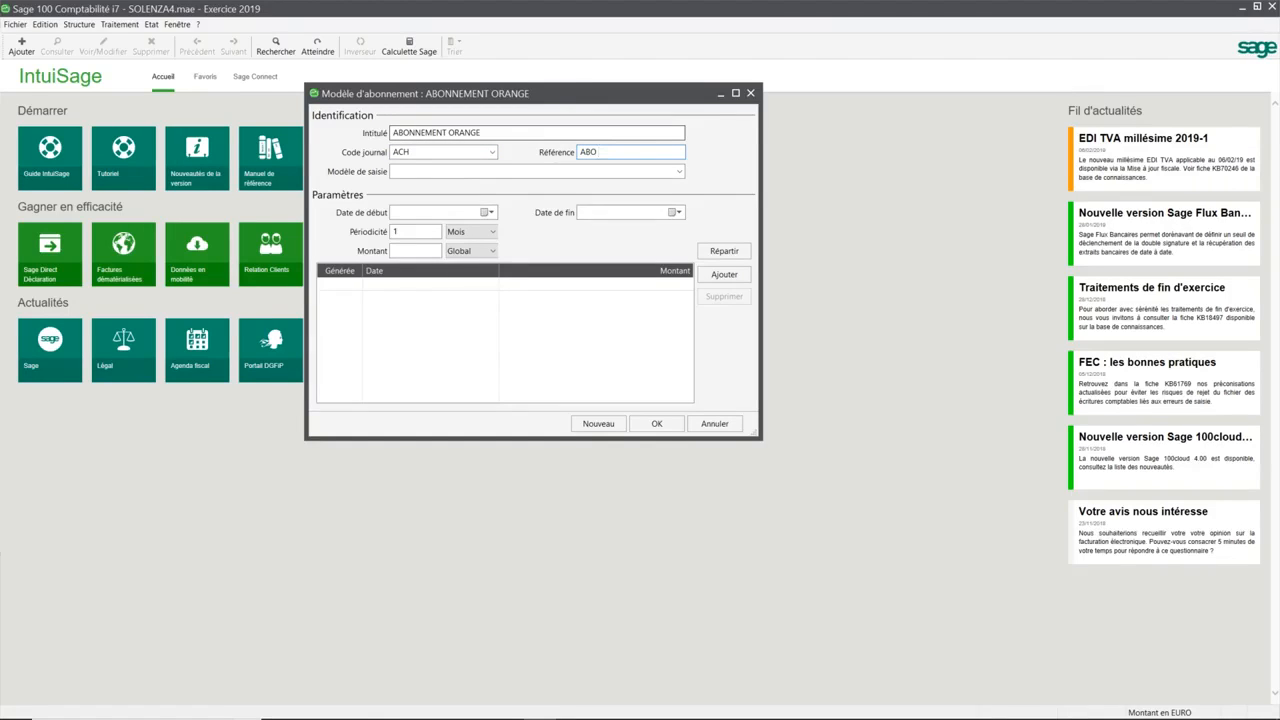
pyautogui.write(' ORANGE')
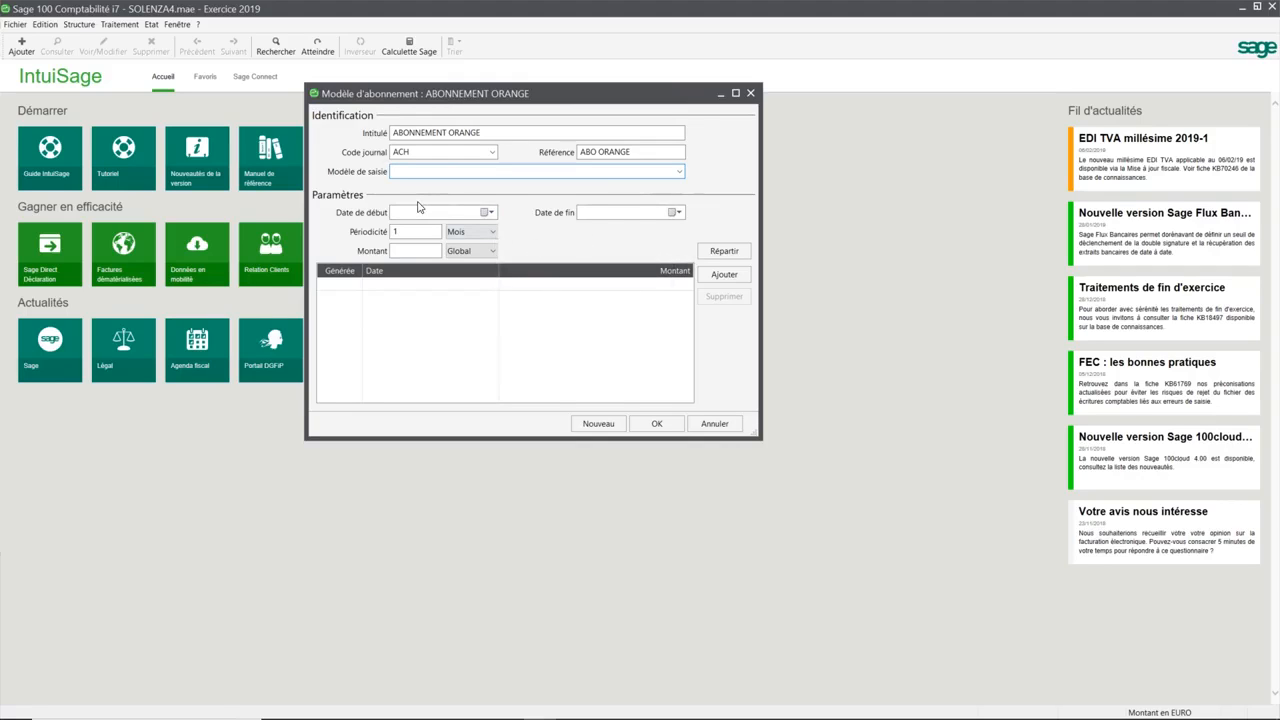
pyautogui.click(678, 172)
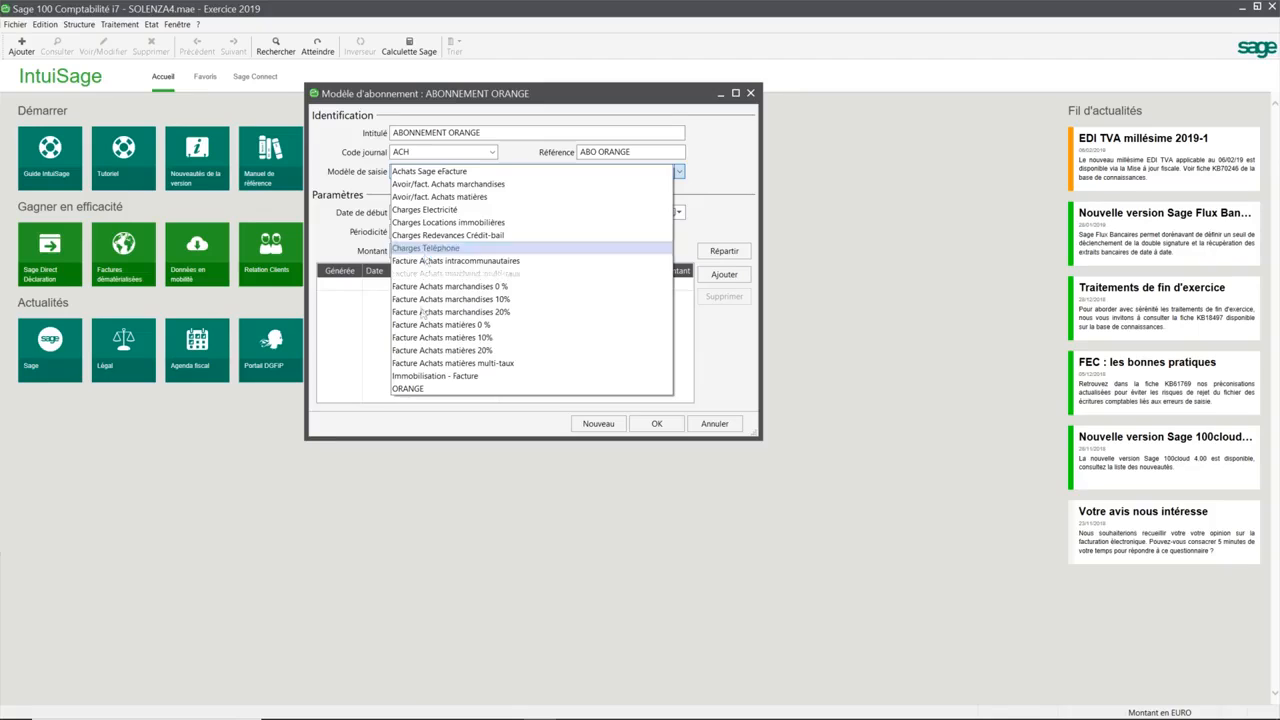
pyautogui.click(412, 389)
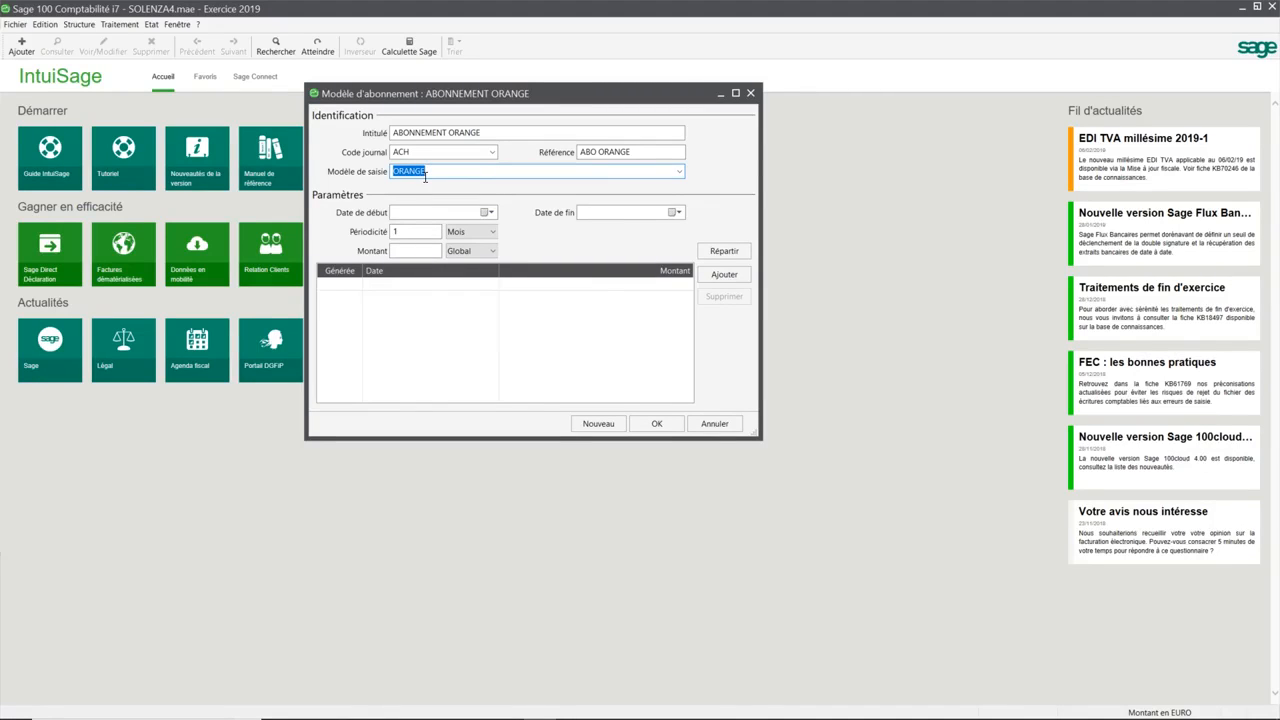
# - Set the subscription's start date to 010119 and its end date to 311219
pyautogui.press('Tab')
pyautogui.write('010119')
pyautogui.press('Tab')
pyautogui.write('31')
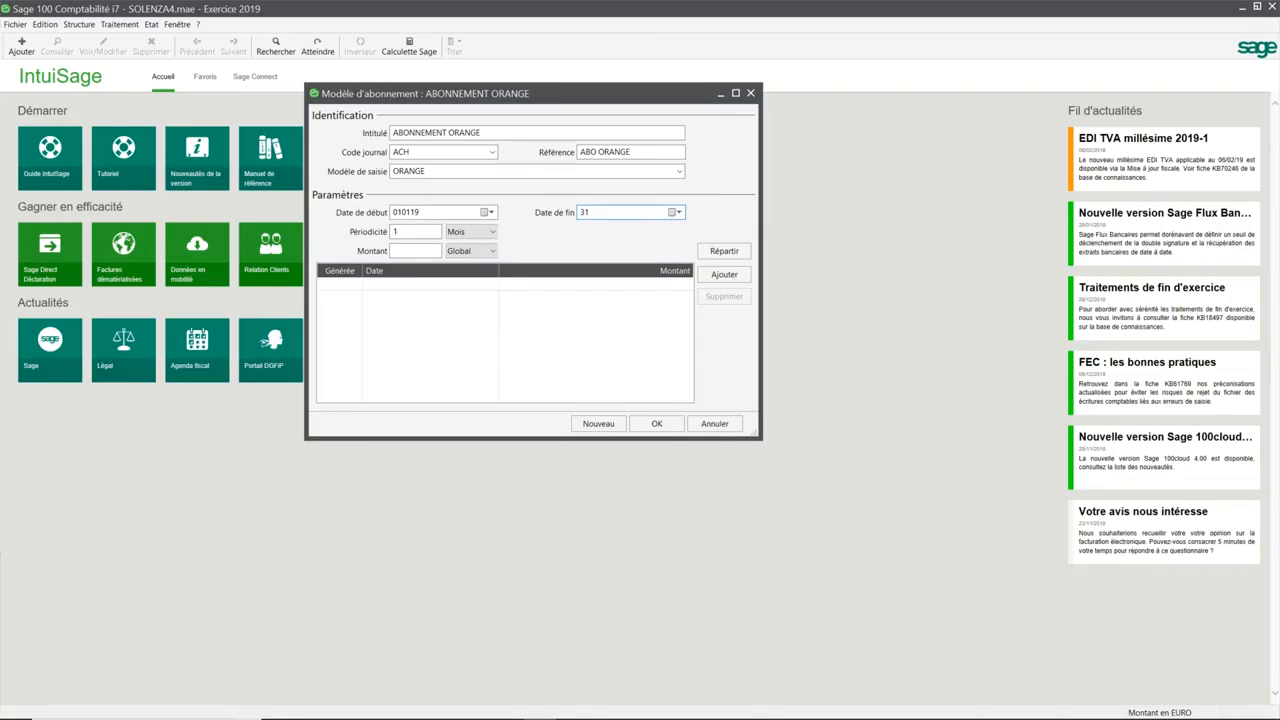
pyautogui.write('1219')
pyautogui.press('Tab')
# - Choose a periodicity of 1 Mois for the subscription
pyautogui.click(493, 232)
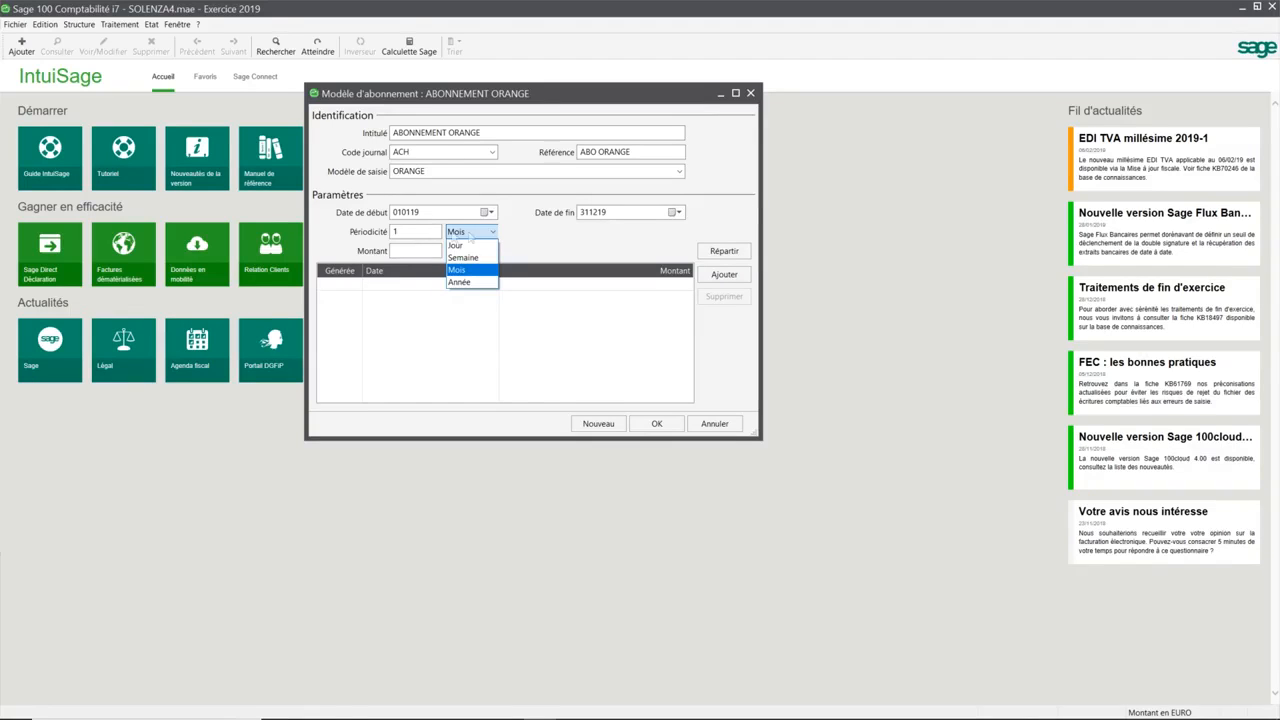
pyautogui.click(474, 234)
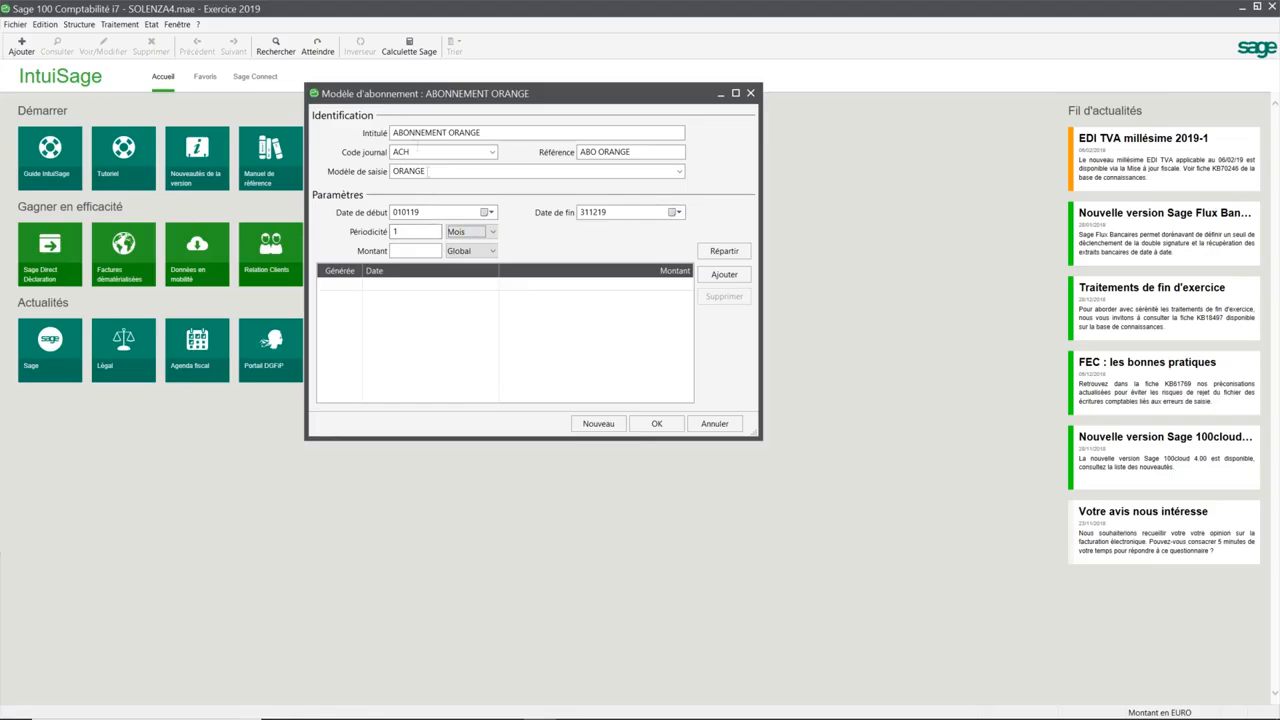
pyautogui.press('Tab')
pyautogui.click(488, 233)
pyautogui.click(408, 272)
# - Set the amount to 200 per Période and distribute it over the subscription dates, confirming the generation of the template
pyautogui.click(491, 252)
pyautogui.click(491, 252)
pyautogui.click(486, 253)
pyautogui.click(477, 278)
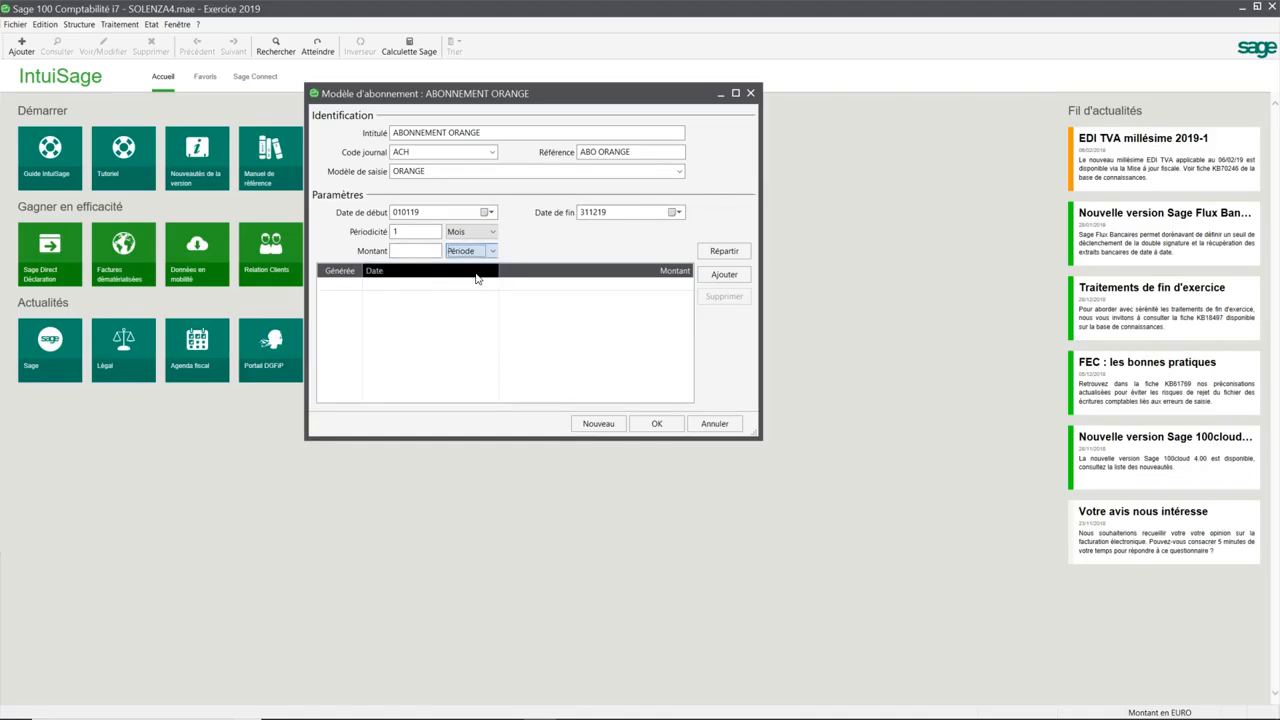
pyautogui.click(428, 251)
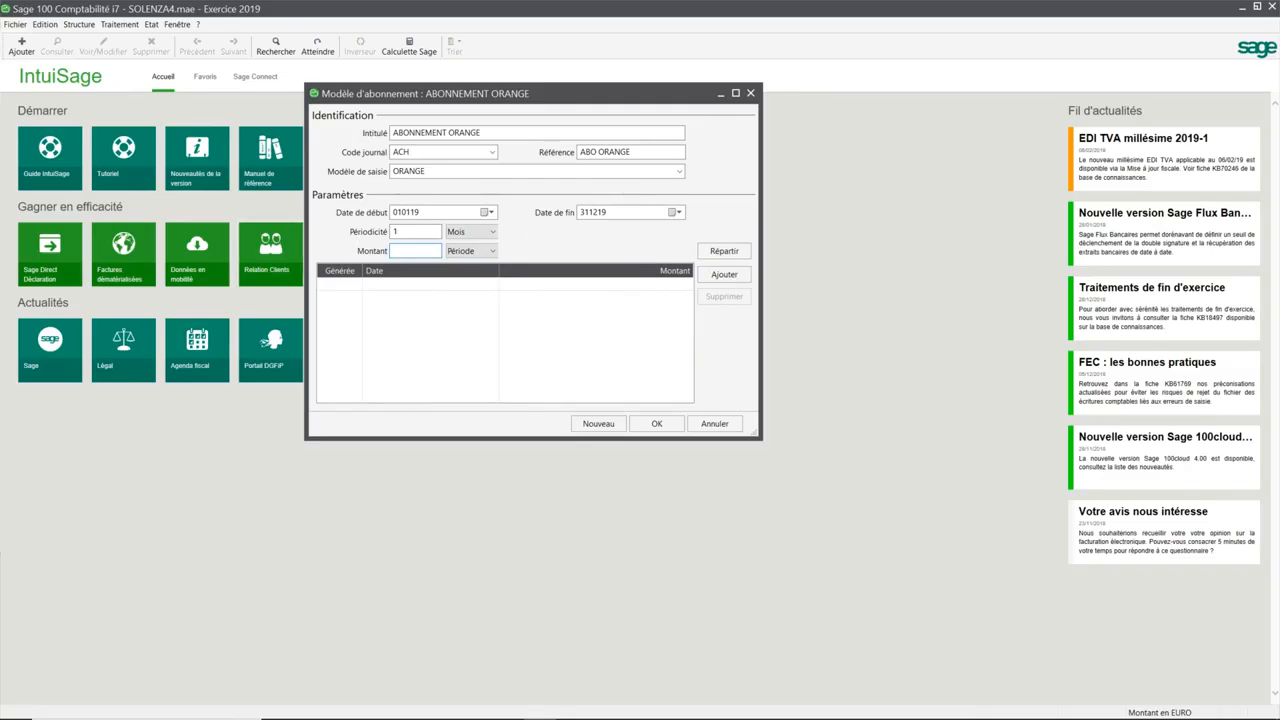
pyautogui.write('200')
pyautogui.click(465, 250)
pyautogui.click(716, 254)
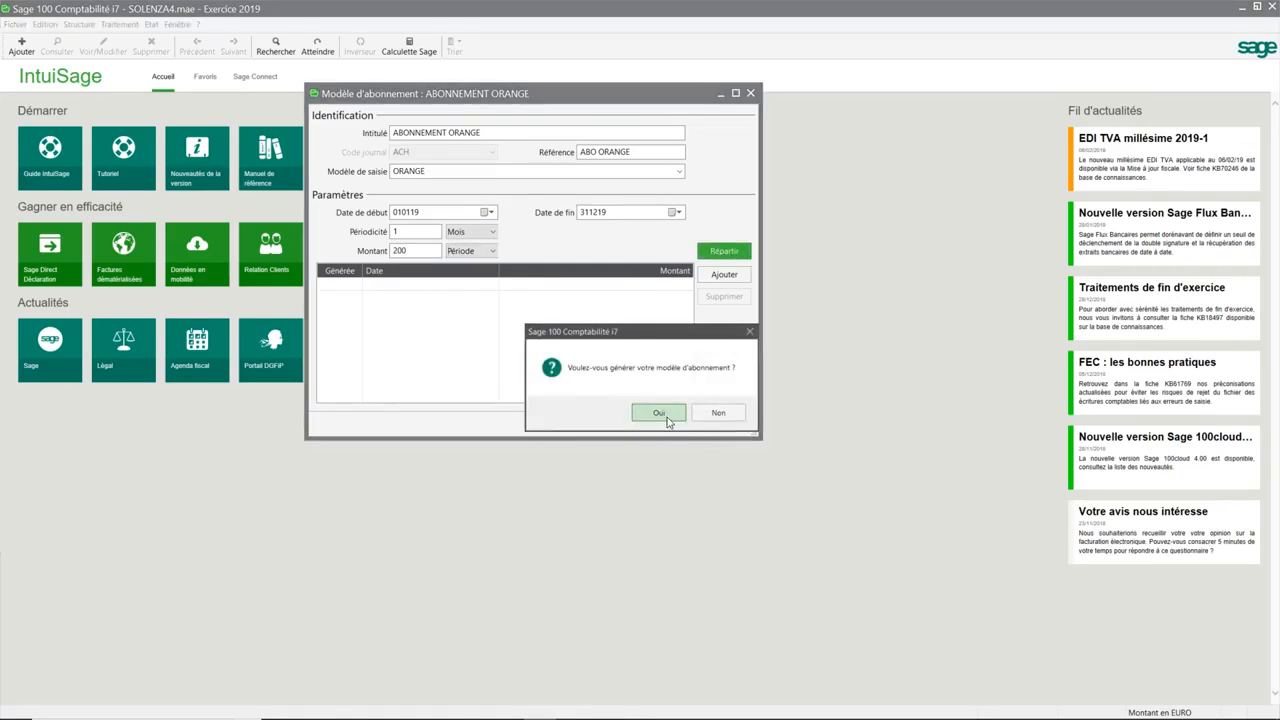
pyautogui.click(666, 420)
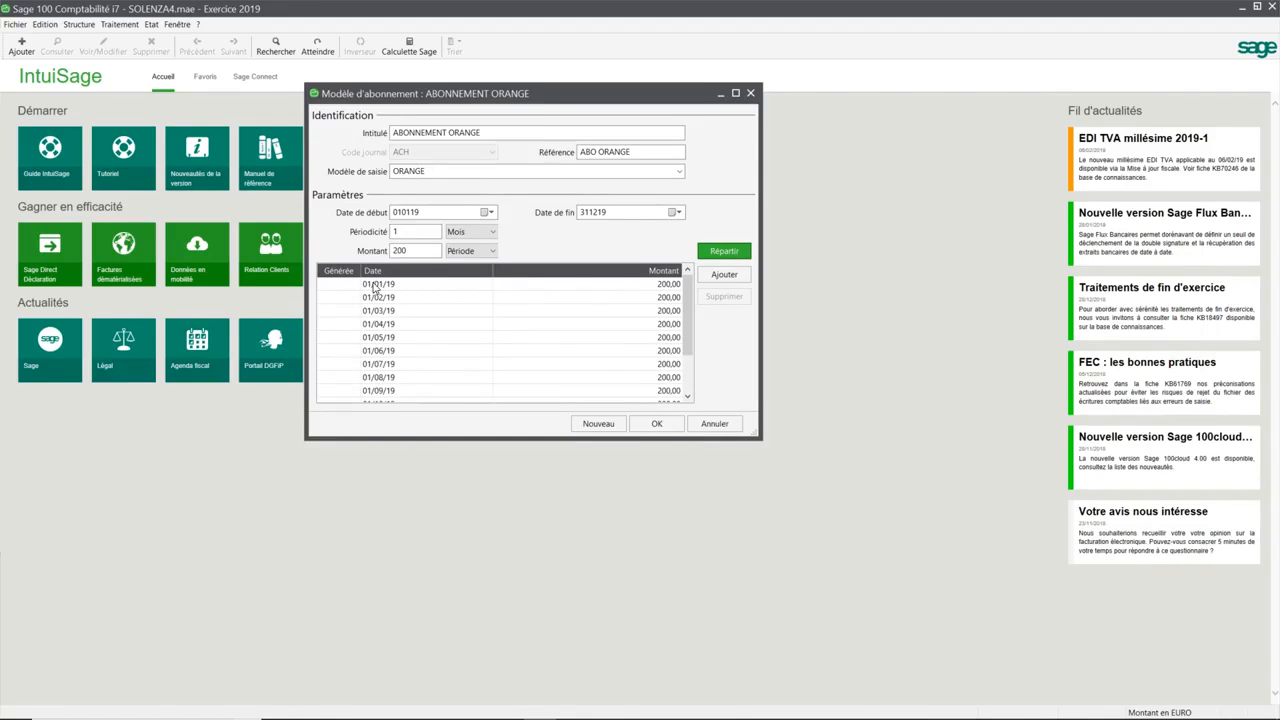
# - Check the generated instalment schedule and mark the 01/01/19 and 01/02/19 lines as Générée
pyautogui.scroll(-2, 405, 335)
pyautogui.scroll(2, 460, 320)
pyautogui.scroll(-2, 616, 312)
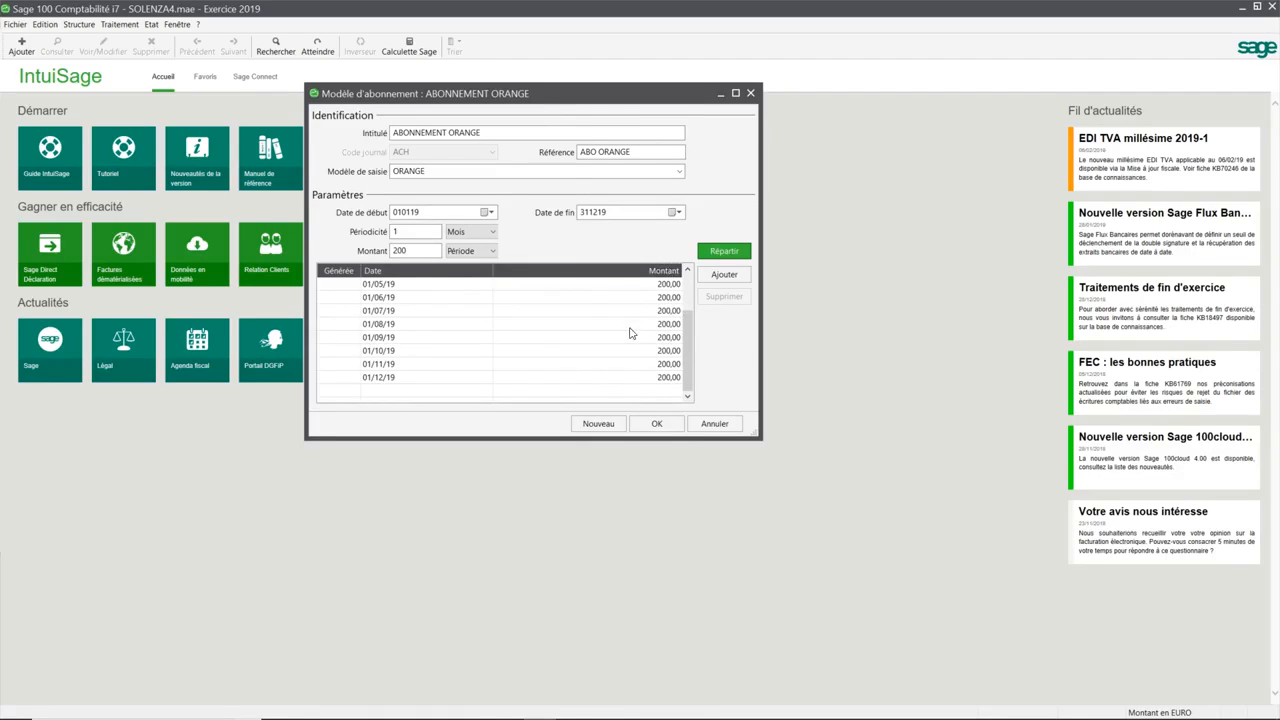
pyautogui.scroll(2, 633, 335)
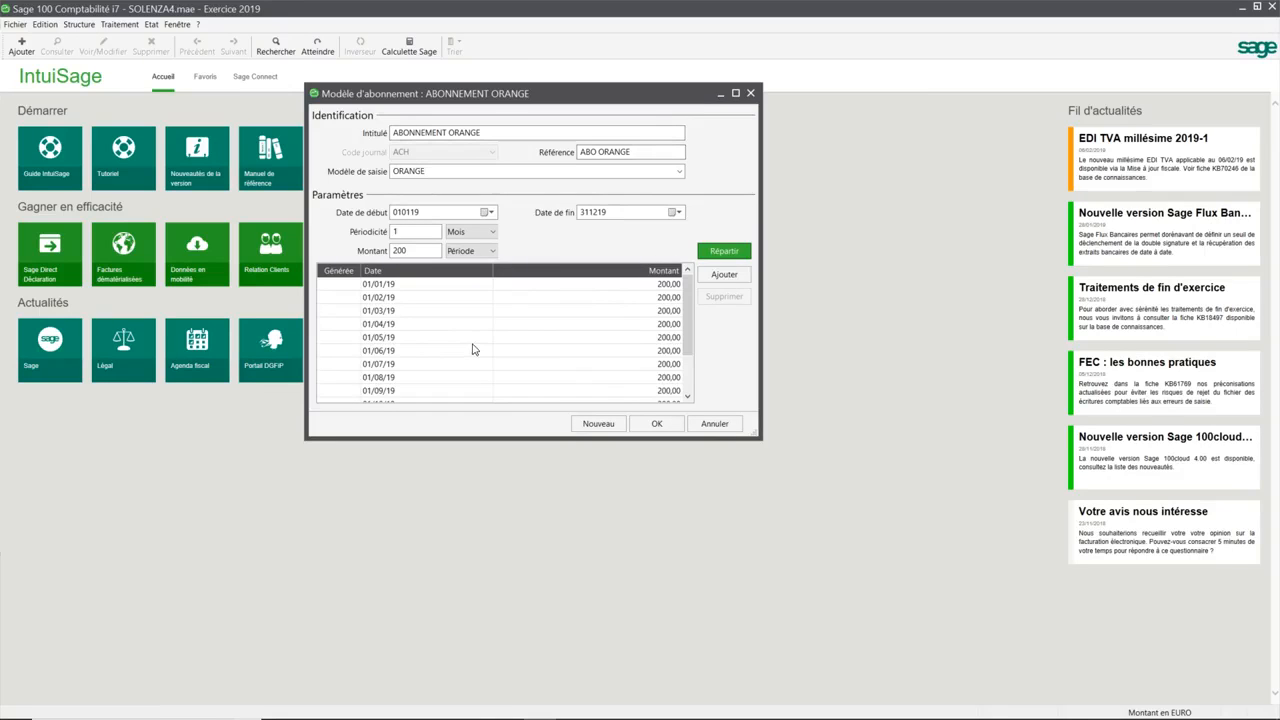
pyautogui.click(334, 286)
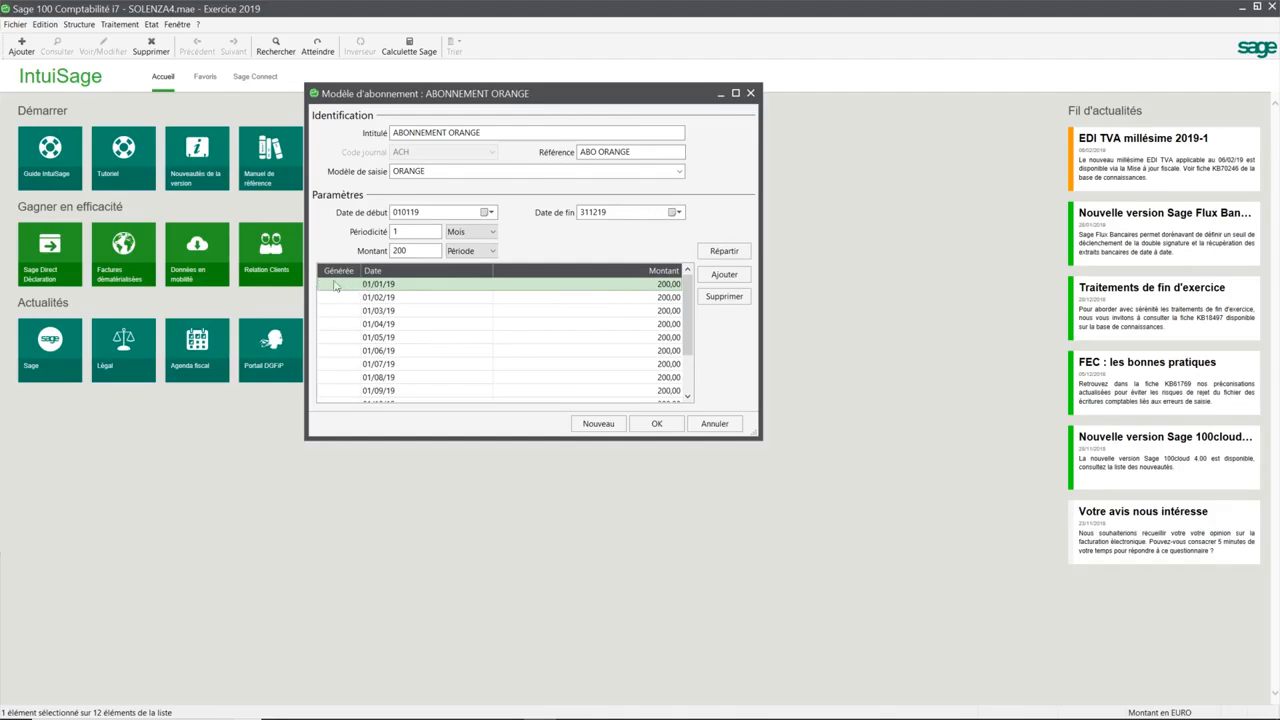
pyautogui.click(350, 289)
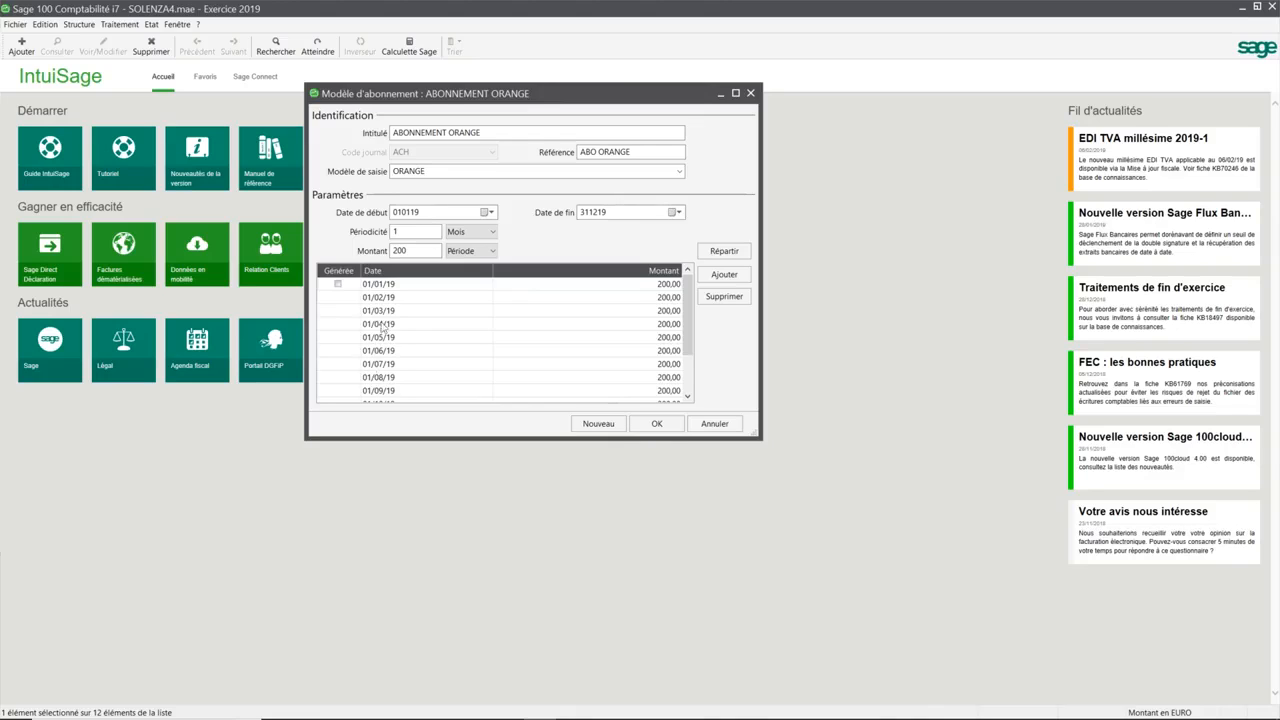
pyautogui.click(338, 284)
pyautogui.click(351, 297)
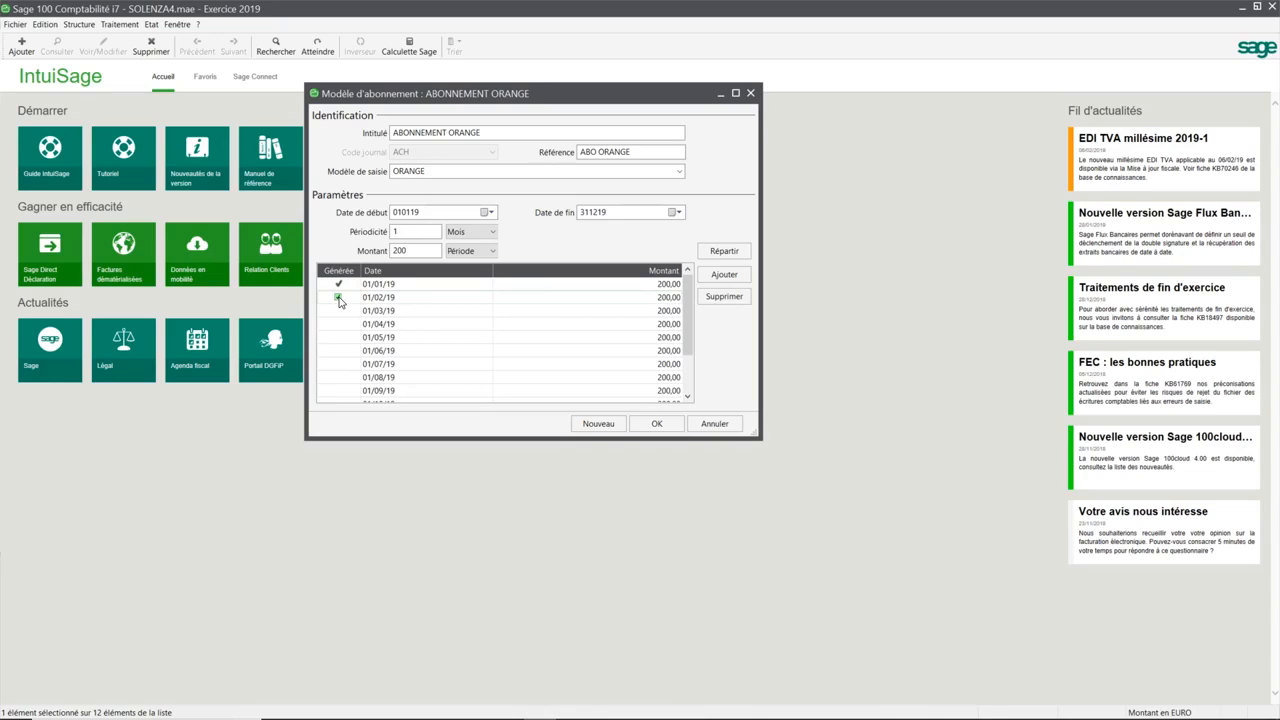
pyautogui.click(338, 298)
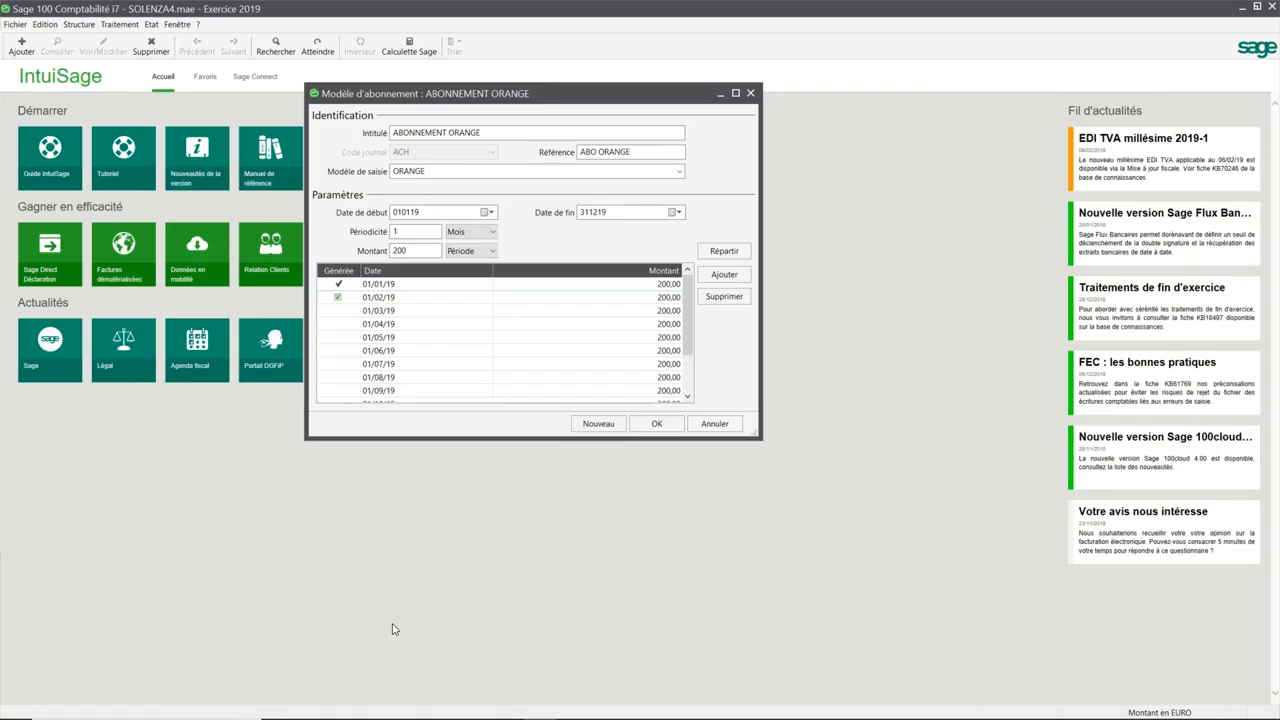
pyautogui.press('Tab')
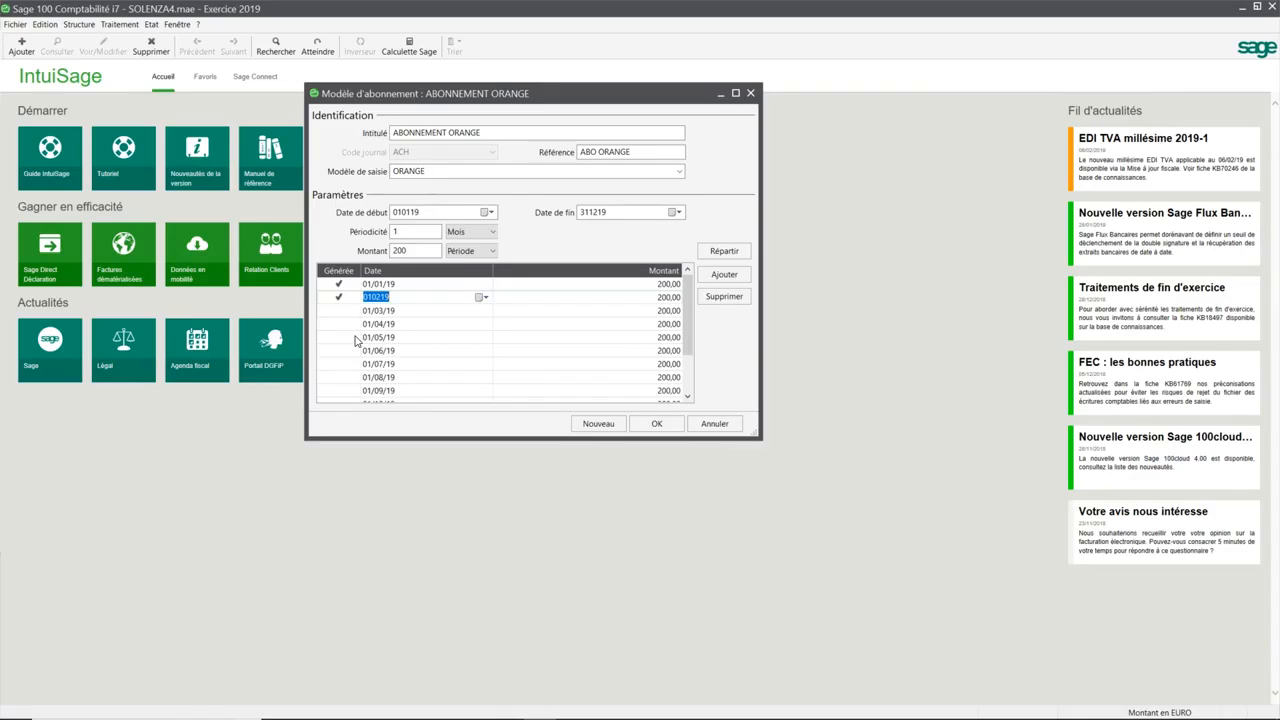